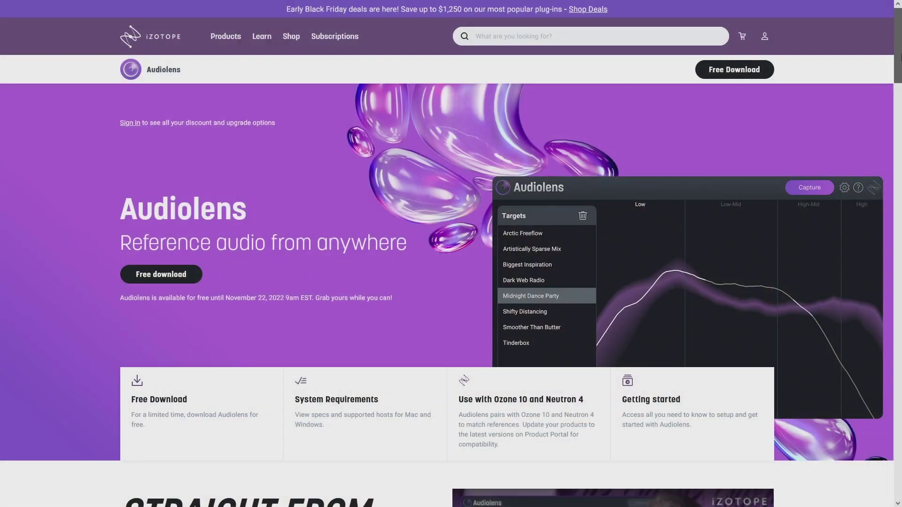
- Scroll down the free Audiolens download page on the iZotope website
{"action": "left_click_drag", "start_coordinate": [898, 56], "coordinate": [899, 88]}
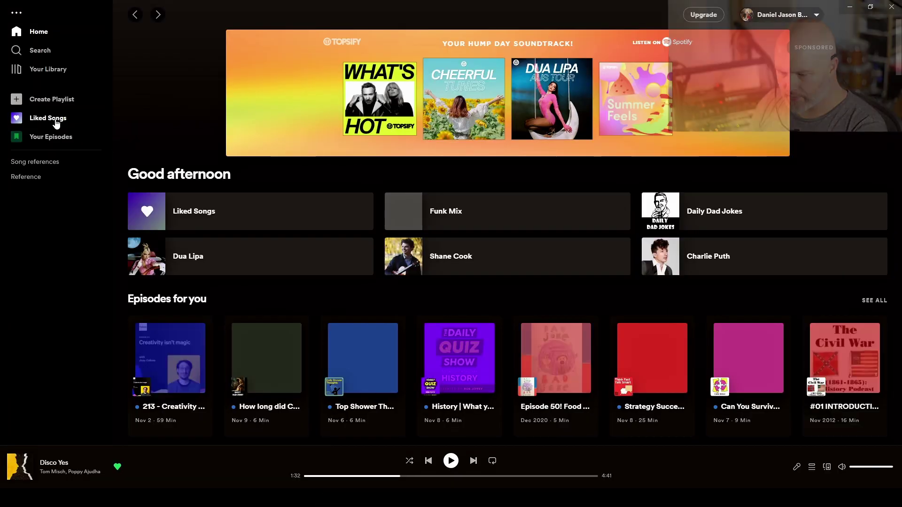
- Capture Tom Misch's 'Disco Yes' from Liked Songs as an Audiolens profile, then pause Spotify
{"action": "left_click", "coordinate": [56, 121]}
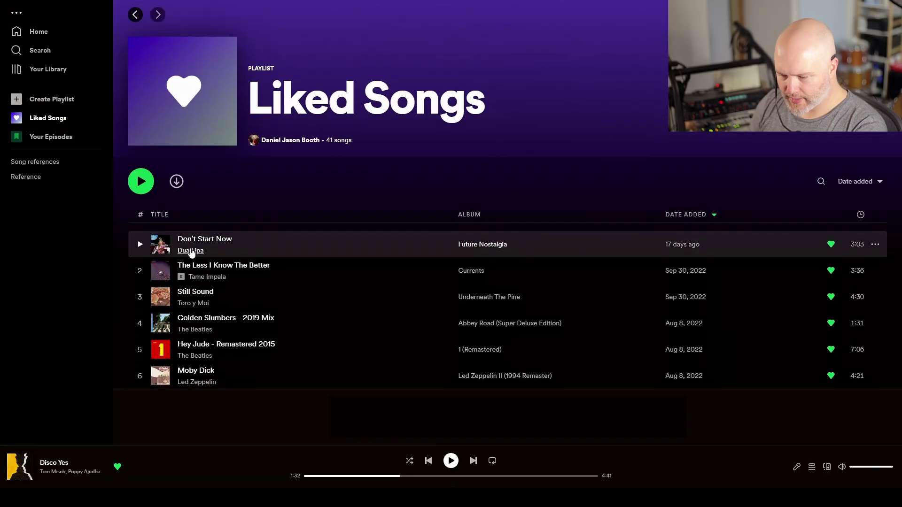
{"action": "scroll", "coordinate": [191, 251], "scroll_direction": "down", "scroll_amount": 12}
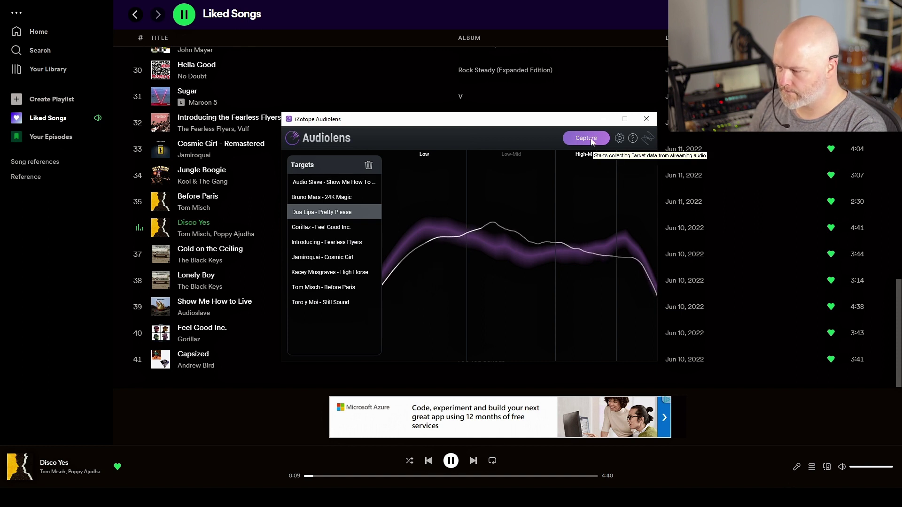
{"action": "left_click", "coordinate": [590, 139]}
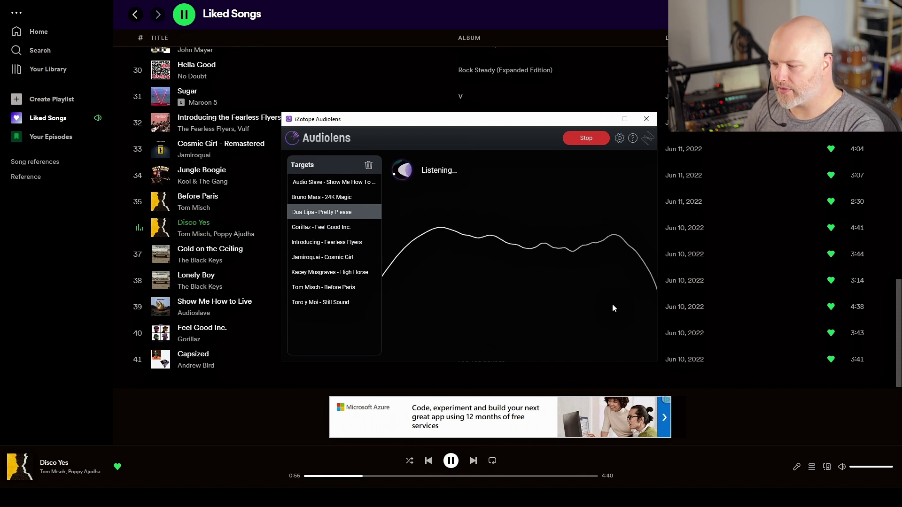
{"action": "left_click", "coordinate": [582, 136]}
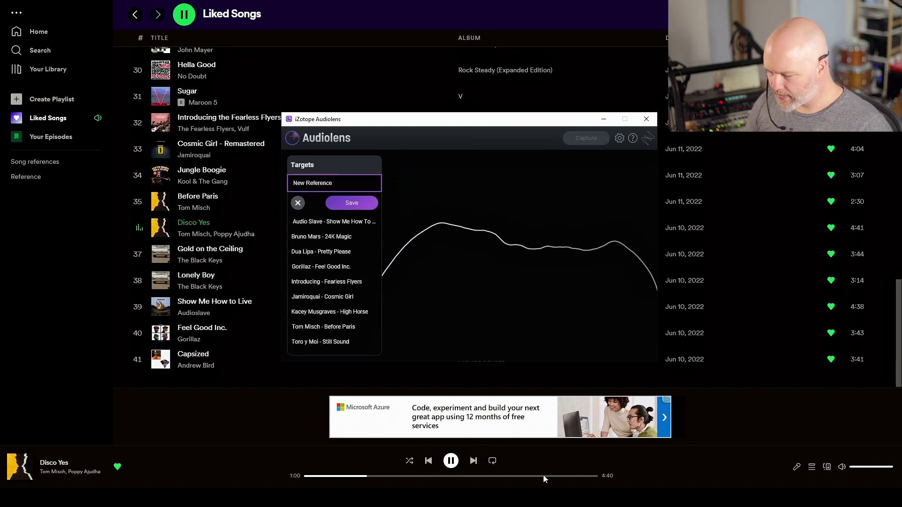
{"action": "left_click", "coordinate": [450, 461]}
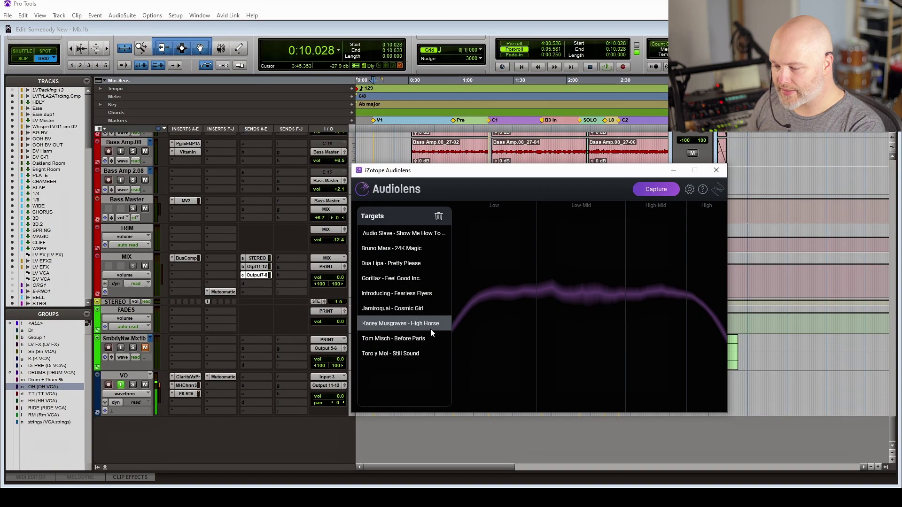
- Toggle between the Bruno Mars - 24K Magic and Kacey Musgraves - High Horse curves
{"action": "left_click", "coordinate": [410, 249]}
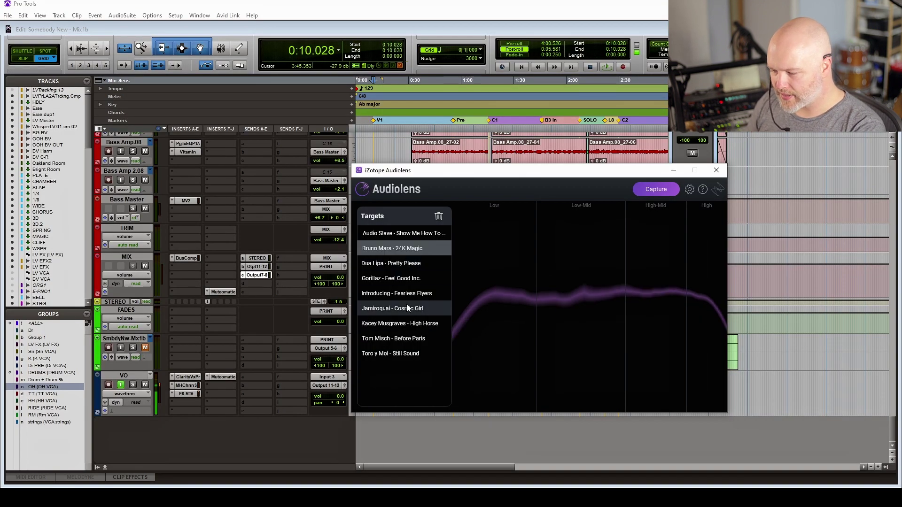
{"action": "left_click", "coordinate": [399, 323]}
{"action": "left_click", "coordinate": [396, 249]}
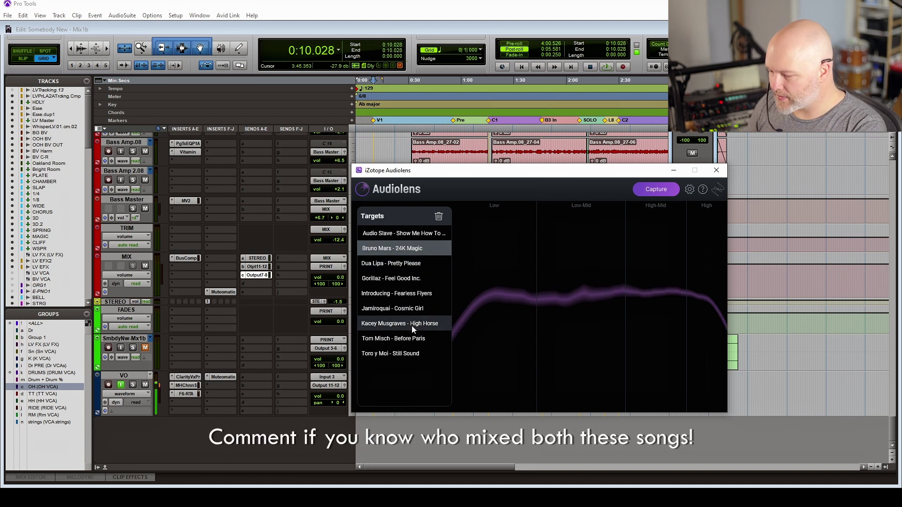
{"action": "left_click", "coordinate": [402, 325]}
{"action": "left_click", "coordinate": [399, 249]}
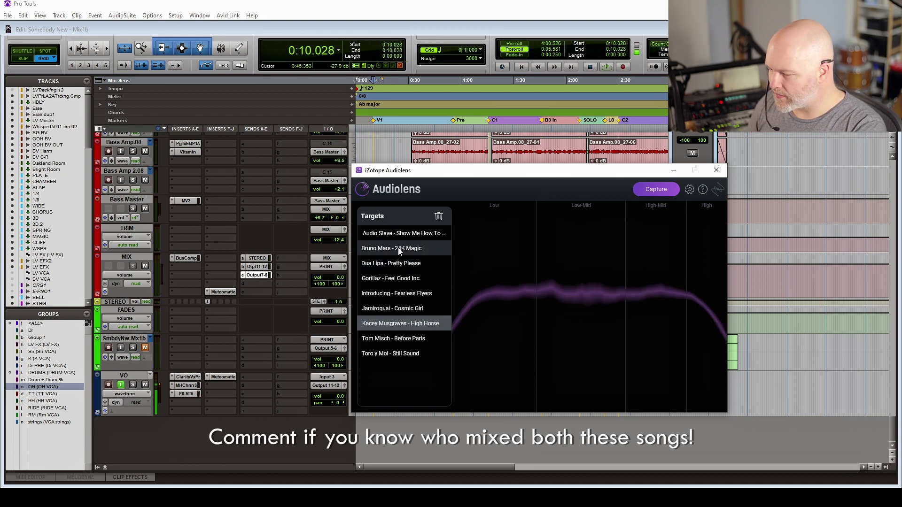
- View Cosmic Girl, Fearless Flyers, Feel Good Inc., Pretty Please and Audio Slave curves, then close Audiolens
{"action": "left_click", "coordinate": [438, 323]}
{"action": "left_click", "coordinate": [389, 309]}
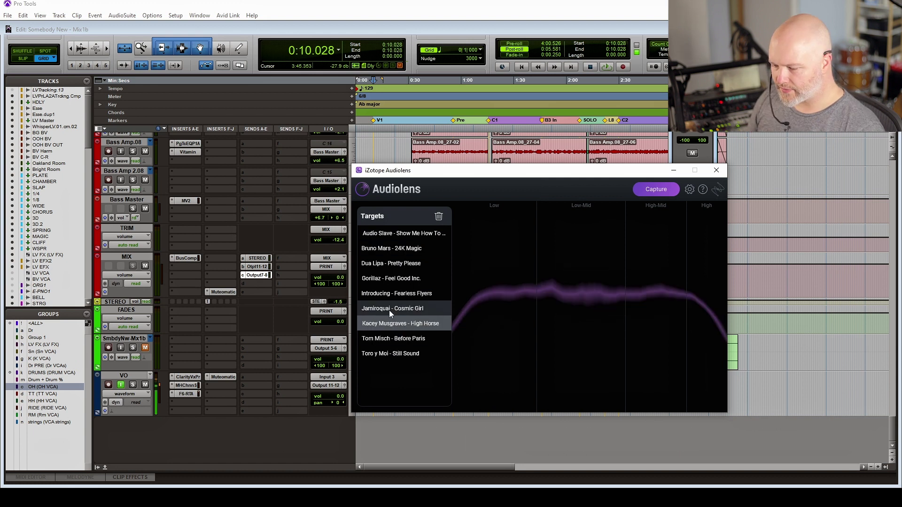
{"action": "left_click", "coordinate": [389, 292]}
{"action": "left_click", "coordinate": [390, 278]}
{"action": "left_click", "coordinate": [391, 263]}
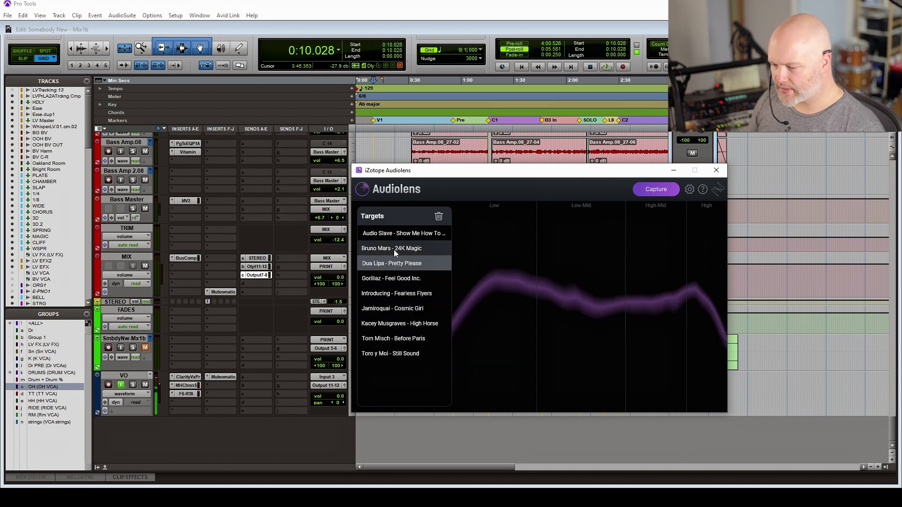
{"action": "left_click", "coordinate": [395, 235]}
{"action": "left_click", "coordinate": [402, 295]}
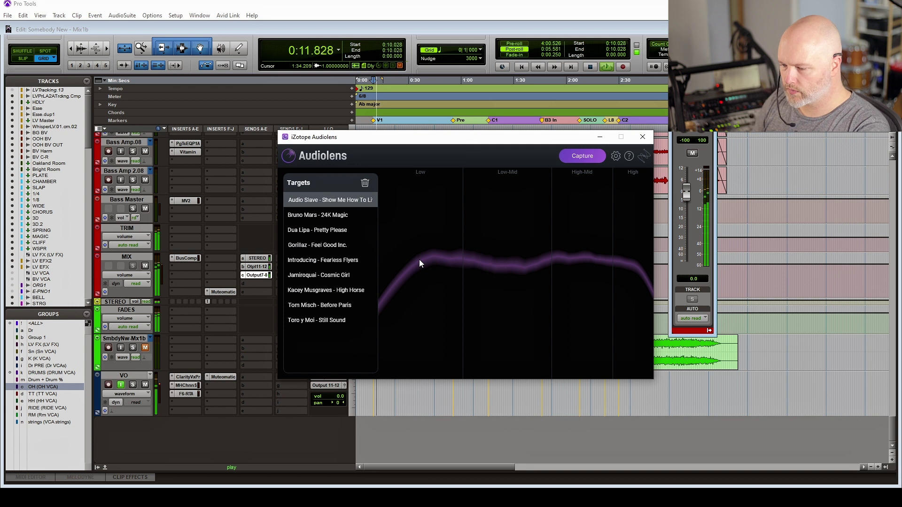
{"action": "left_click", "coordinate": [600, 136]}
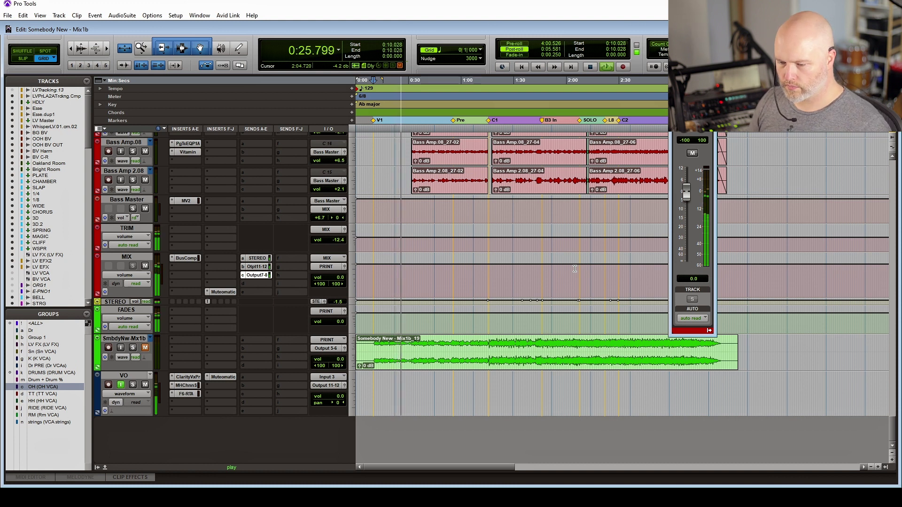
- Show the MIX track's delay value, stop playback and pick an empty MIX insert slot
{"action": "left_click", "coordinate": [341, 279], "text": "ctrl"}
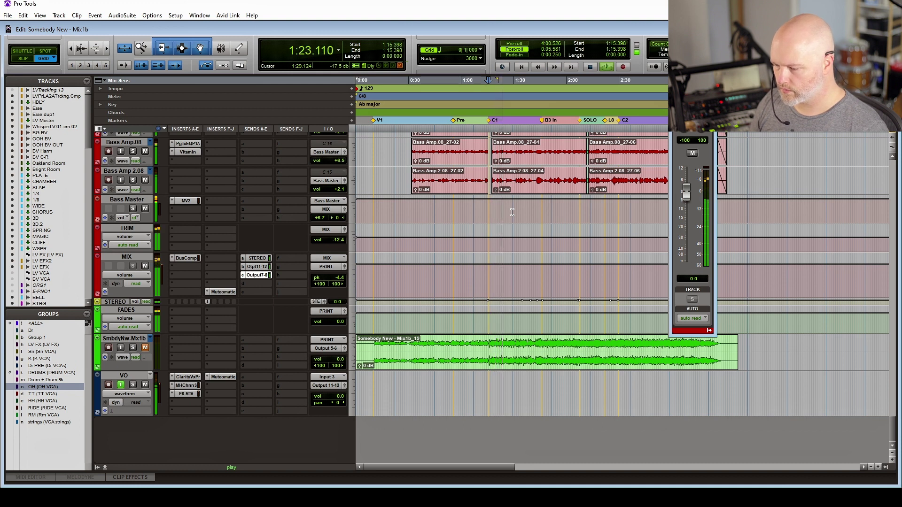
{"action": "key", "text": "space"}
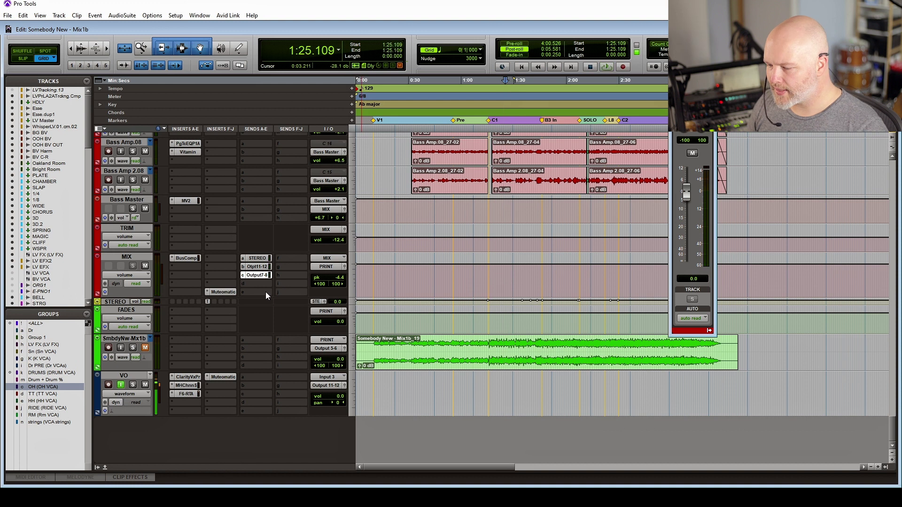
{"action": "left_click", "coordinate": [192, 267]}
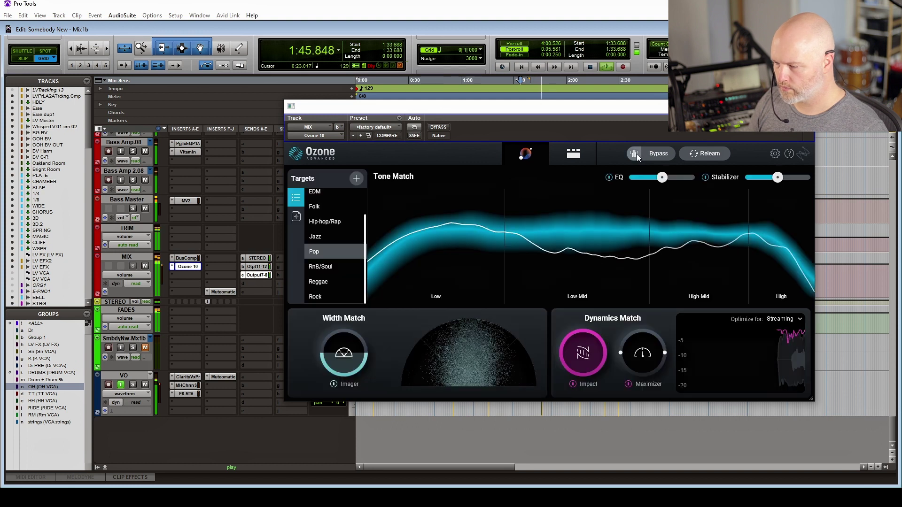
- Enable bypass loudness matching and set Kacey Musgraves - High Horse as the Tone Match target
{"action": "left_click", "coordinate": [634, 153]}
{"action": "key", "text": "space"}
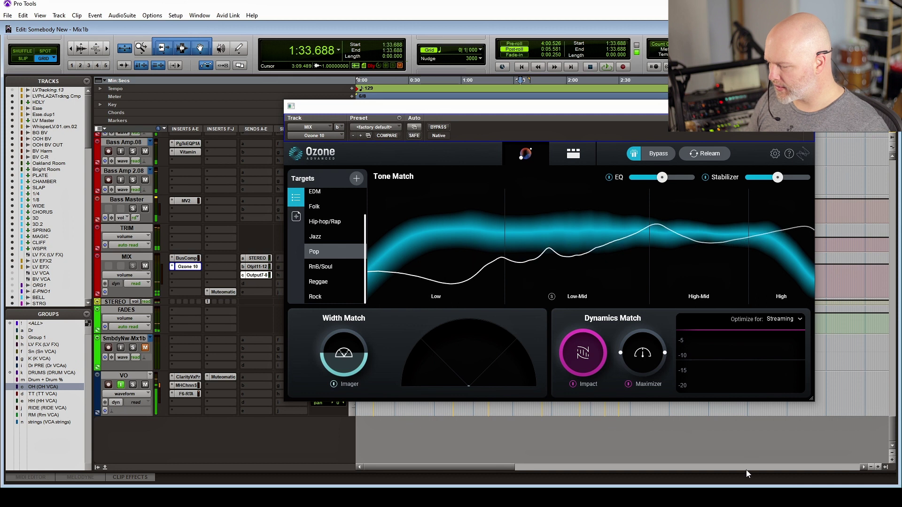
{"action": "left_click", "coordinate": [747, 498]}
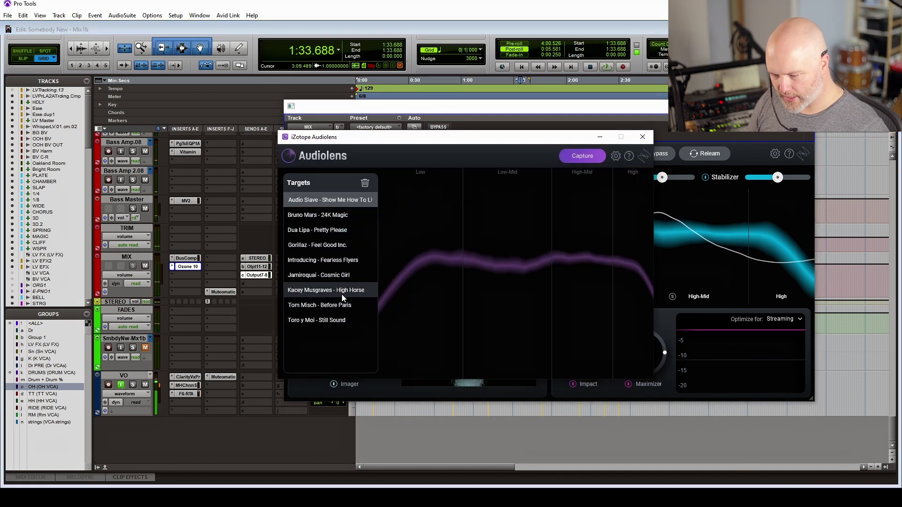
{"action": "left_click", "coordinate": [376, 291]}
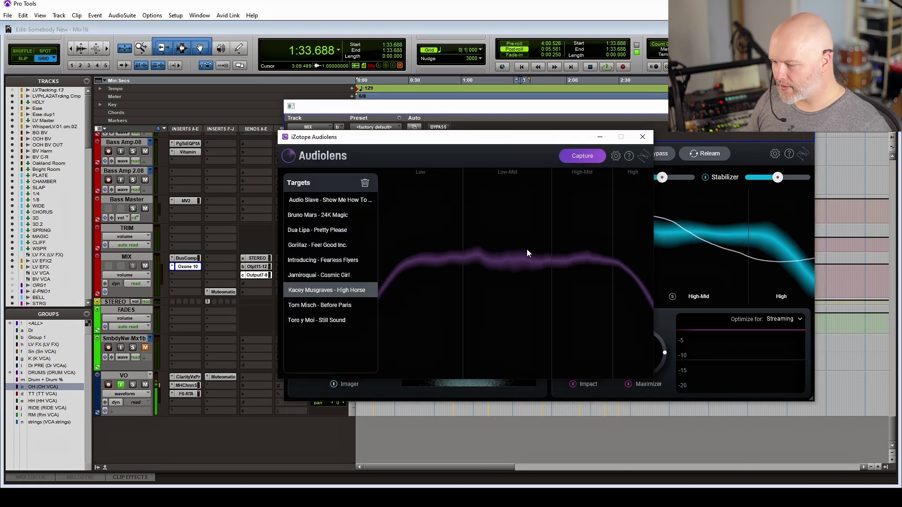
{"action": "left_click", "coordinate": [601, 139]}
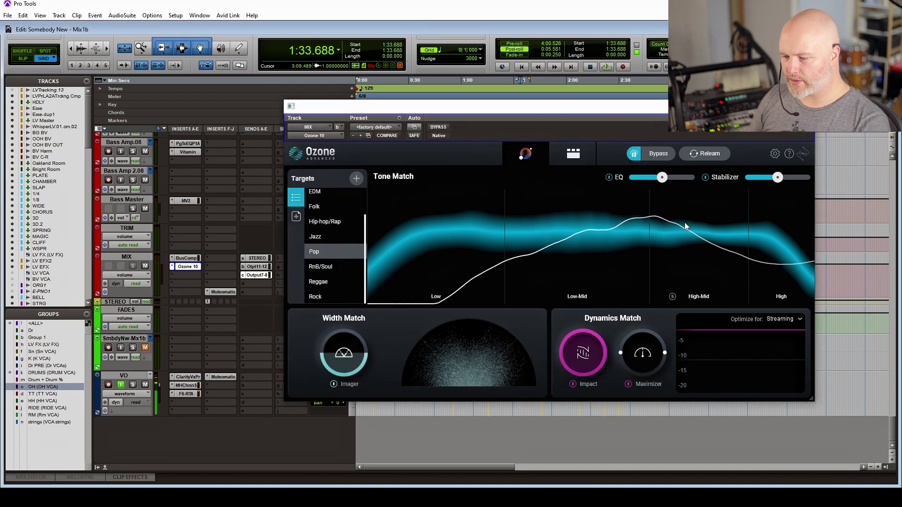
{"action": "left_click", "coordinate": [296, 218]}
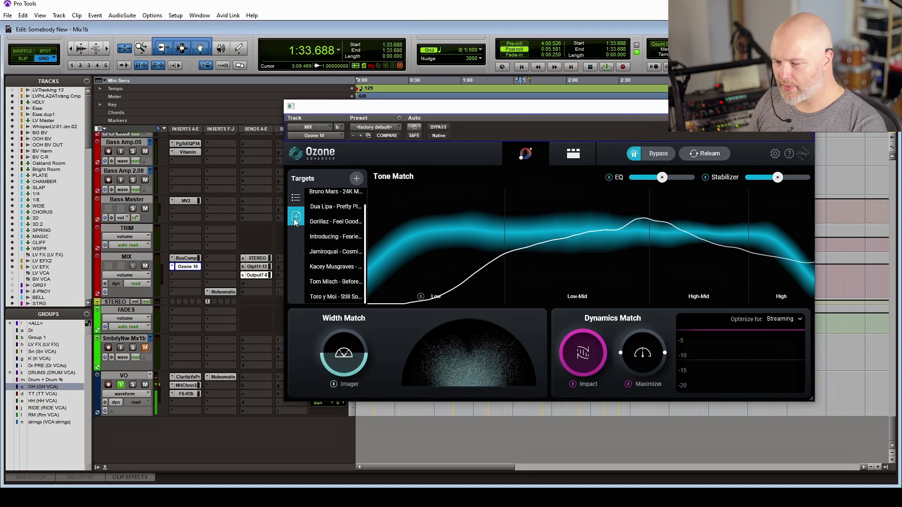
{"action": "left_click", "coordinate": [325, 267]}
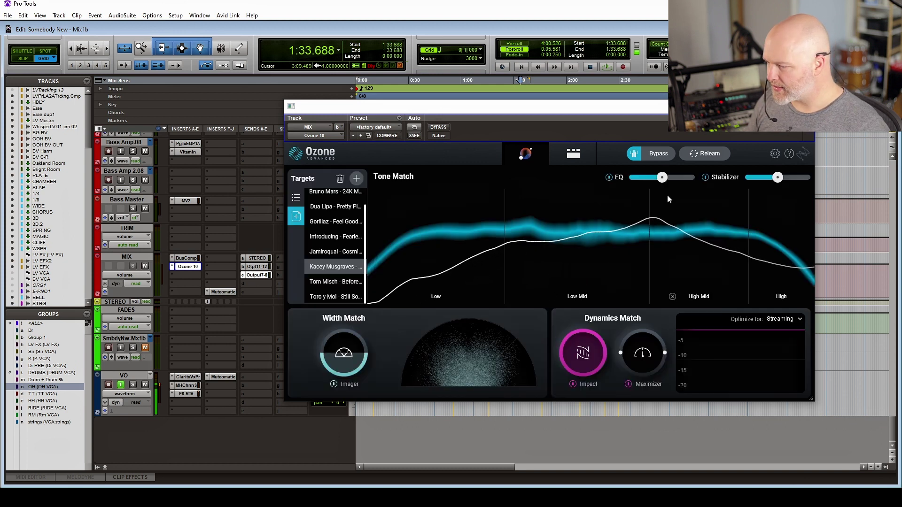
- Push EQ and Stabilizer match amounts to full, A/B against bypass, then view Equalizer 1
{"action": "key", "text": "space"}
{"action": "left_click", "coordinate": [693, 177]}
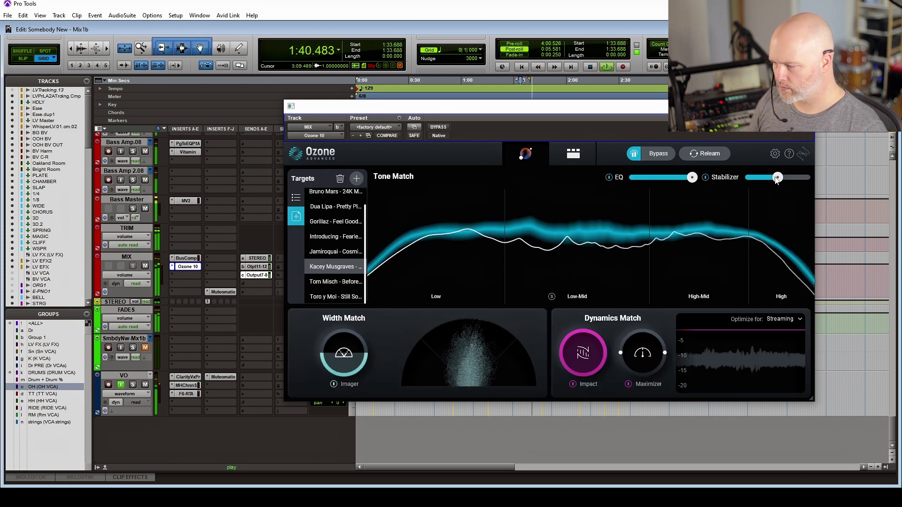
{"action": "left_click_drag", "start_coordinate": [778, 177], "coordinate": [837, 185]}
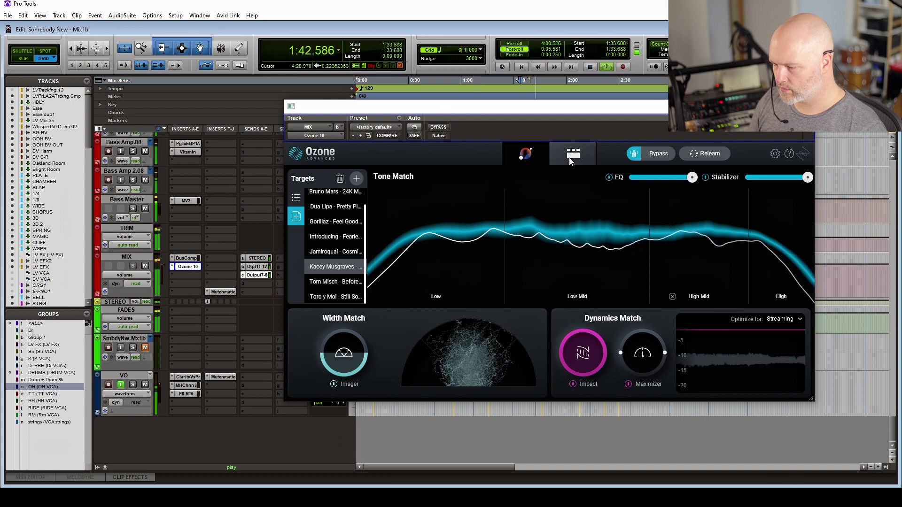
{"action": "left_click", "coordinate": [658, 154]}
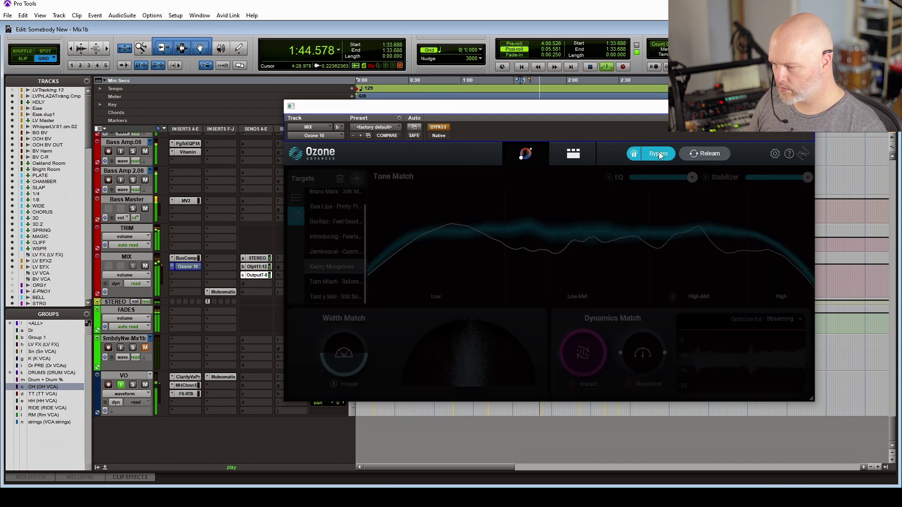
{"action": "left_click", "coordinate": [659, 154]}
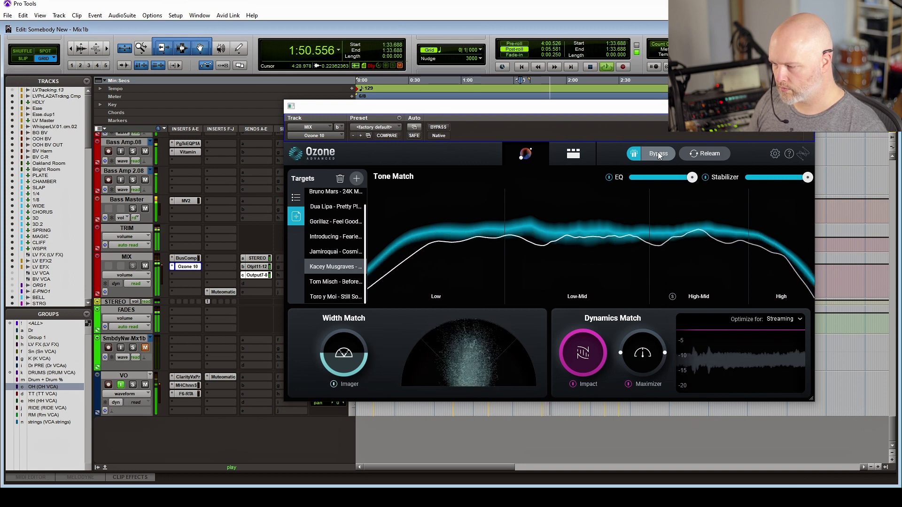
{"action": "left_click", "coordinate": [664, 156]}
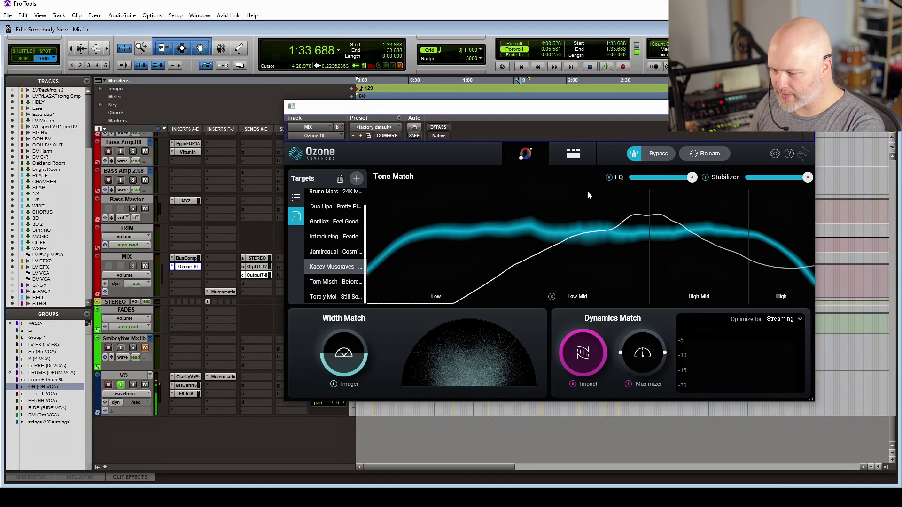
{"action": "left_click", "coordinate": [573, 153]}
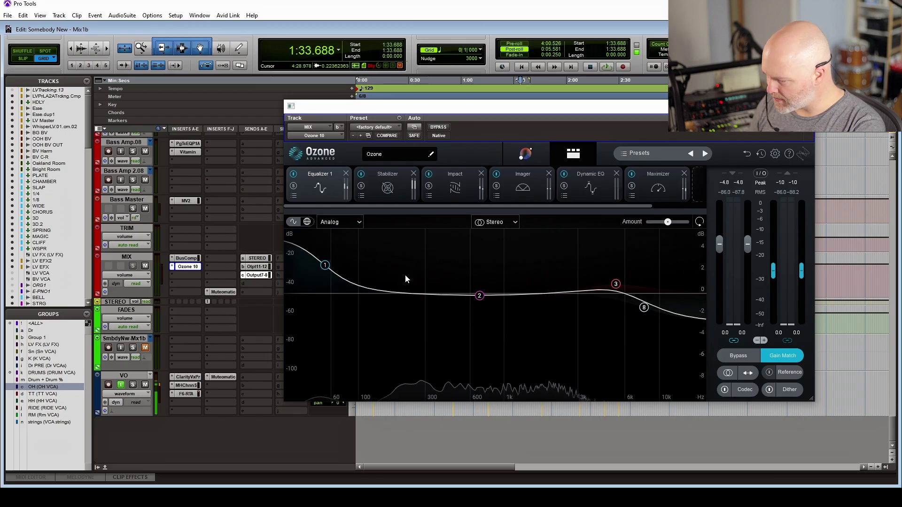
- Audition the Stabilizer during playback, look over the Imager, then return to the Tone Match view
{"action": "left_click", "coordinate": [375, 190]}
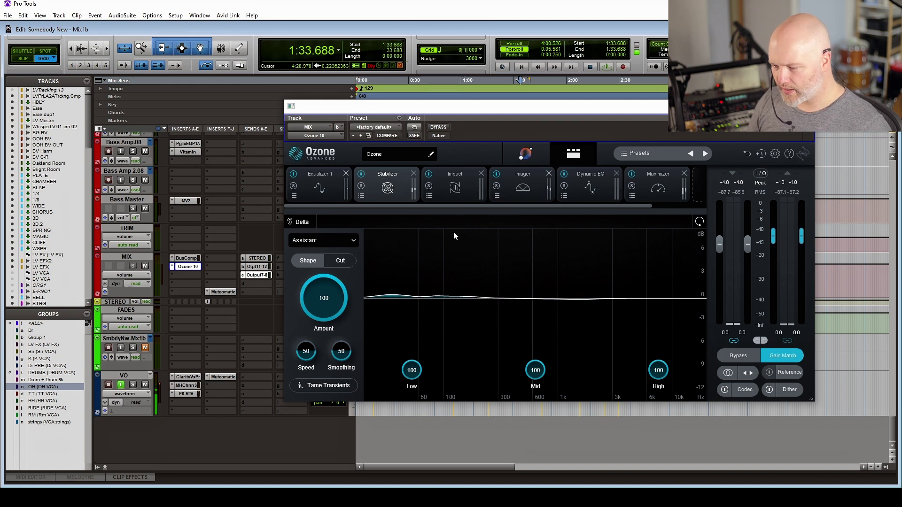
{"action": "key", "text": "space"}
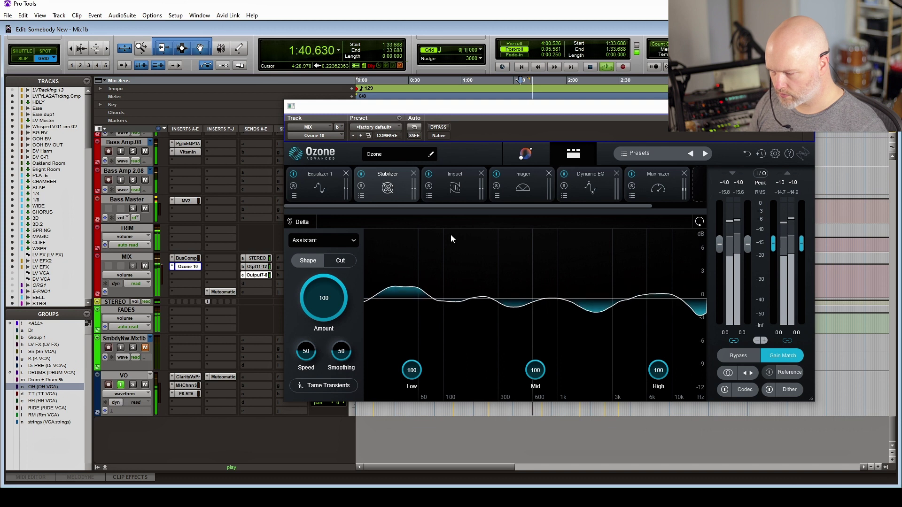
{"action": "key", "text": "space"}
{"action": "left_click", "coordinate": [446, 177]}
{"action": "left_click", "coordinate": [396, 184]}
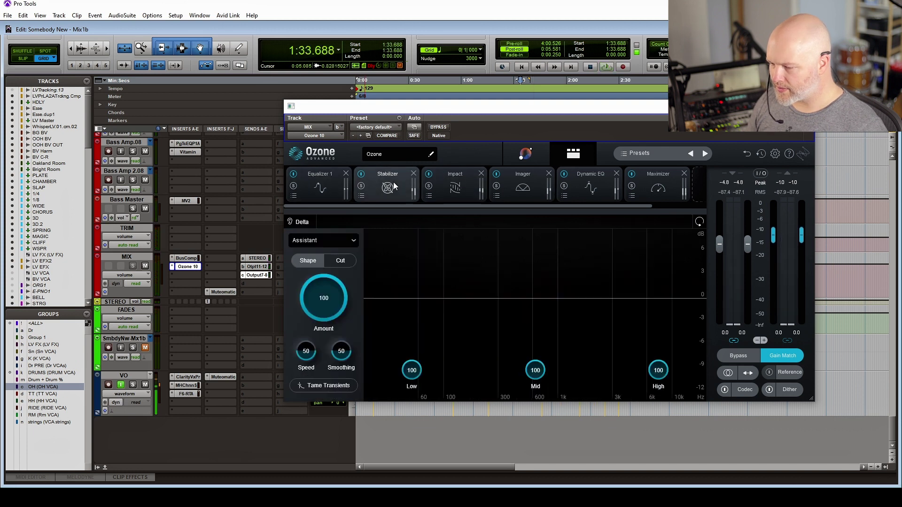
{"action": "left_click", "coordinate": [515, 185]}
{"action": "left_click", "coordinate": [526, 153]}
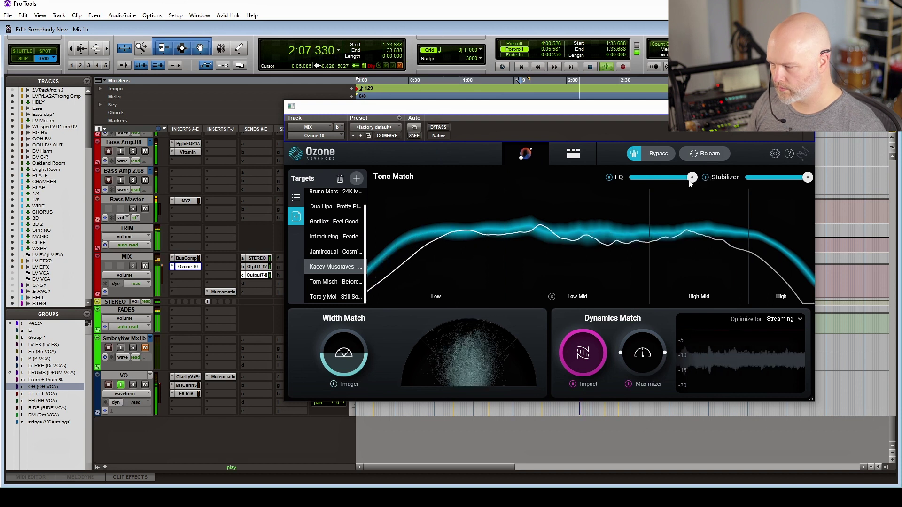
- Lower EQ match to about halfway and Stabilizer partway, A/B with bypass, then switch to Spotify
{"action": "left_click_drag", "start_coordinate": [688, 178], "coordinate": [662, 178]}
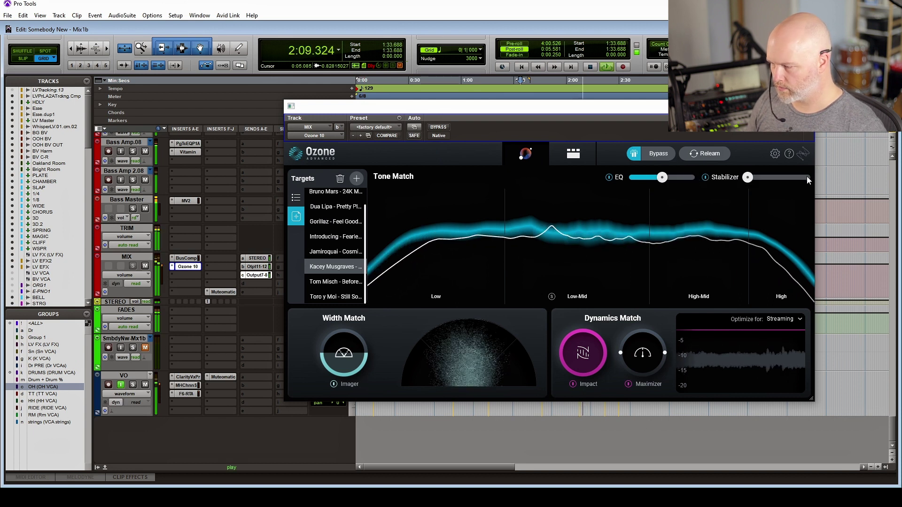
{"action": "left_click_drag", "start_coordinate": [807, 178], "coordinate": [782, 182]}
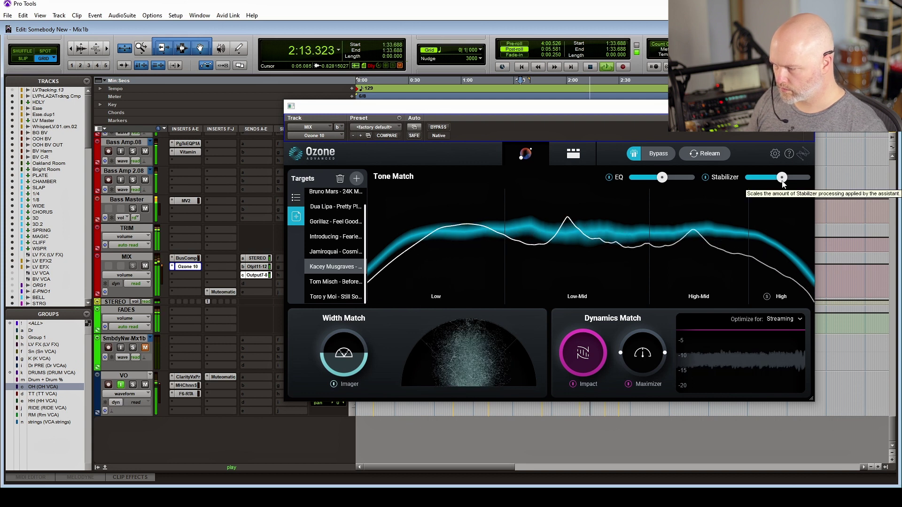
{"action": "left_click", "coordinate": [656, 154]}
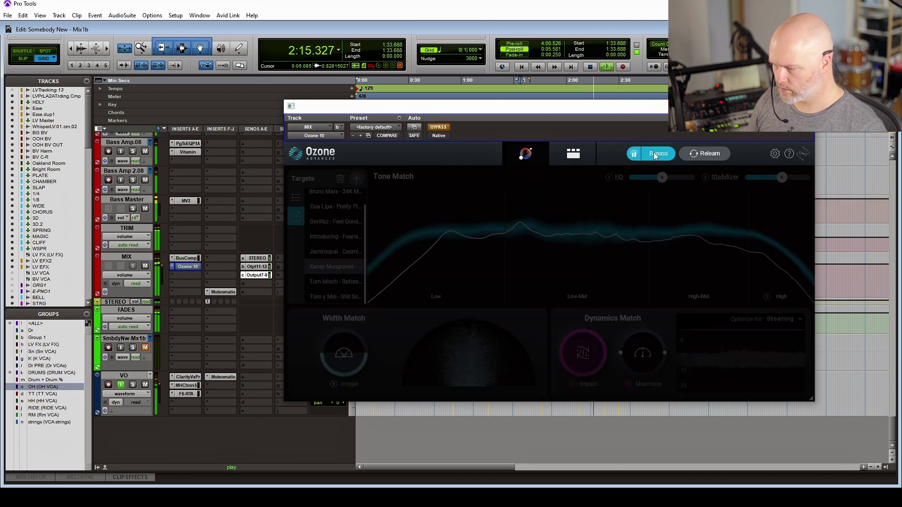
{"action": "left_click", "coordinate": [655, 155]}
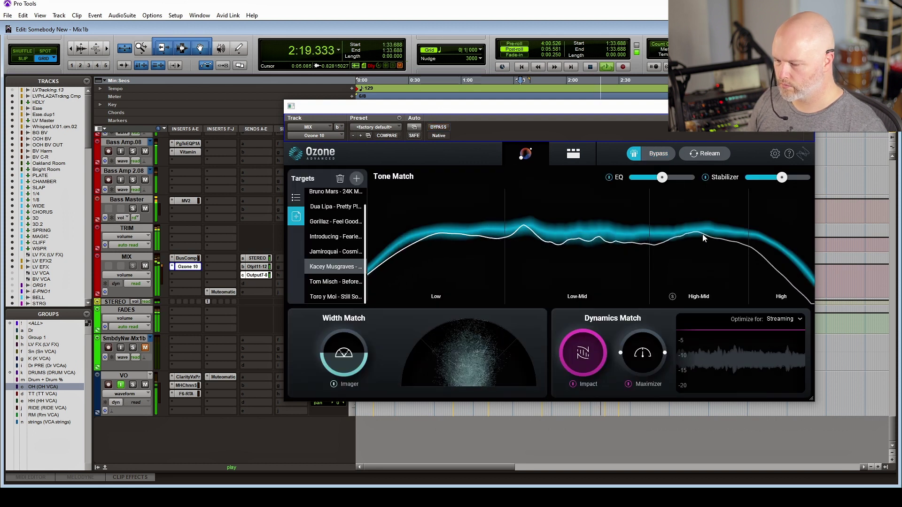
{"action": "key", "text": "space"}
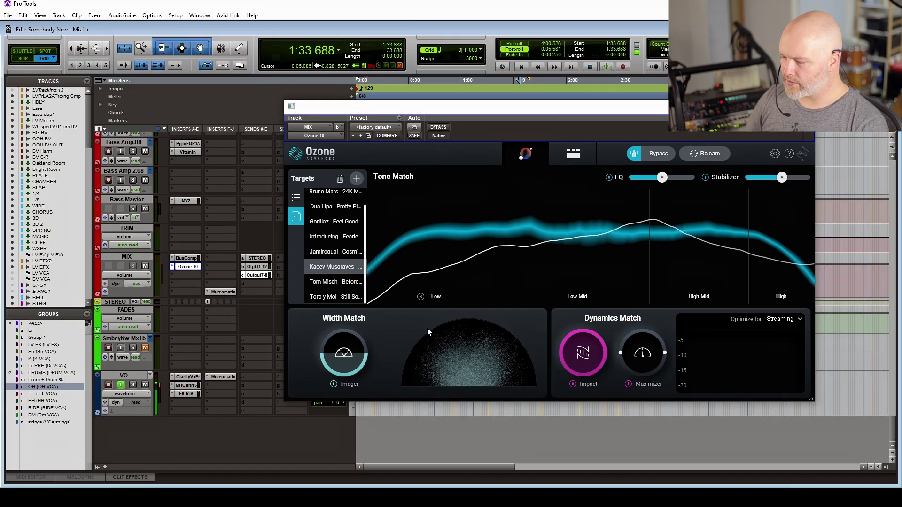
{"action": "key", "text": "alt+Tab"}
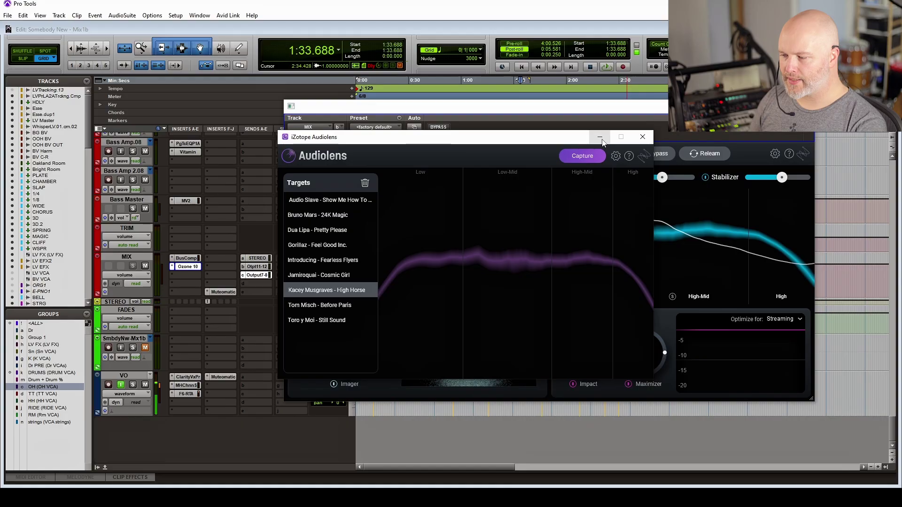
{"action": "key", "text": "alt+Tab"}
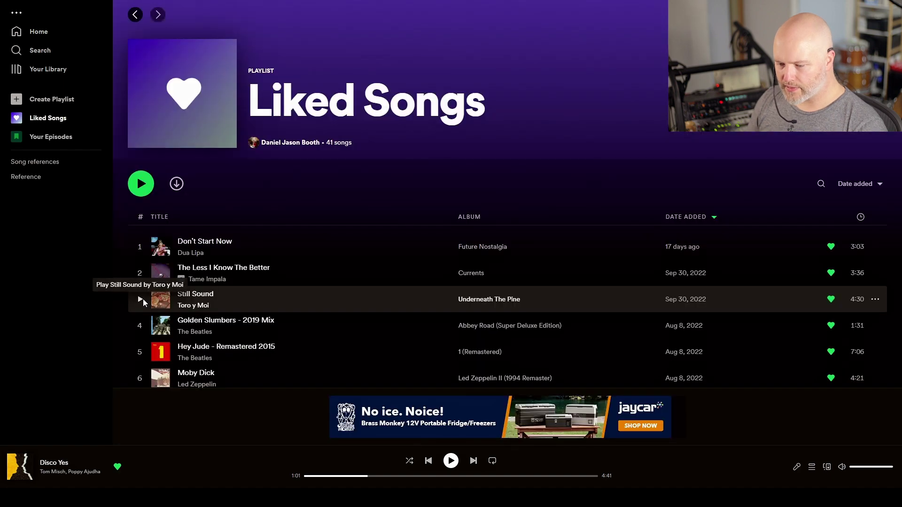
- Play row 3, Toro y Moi's 'Still Sound', in Spotify's Liked Songs
{"action": "left_click", "coordinate": [140, 301]}
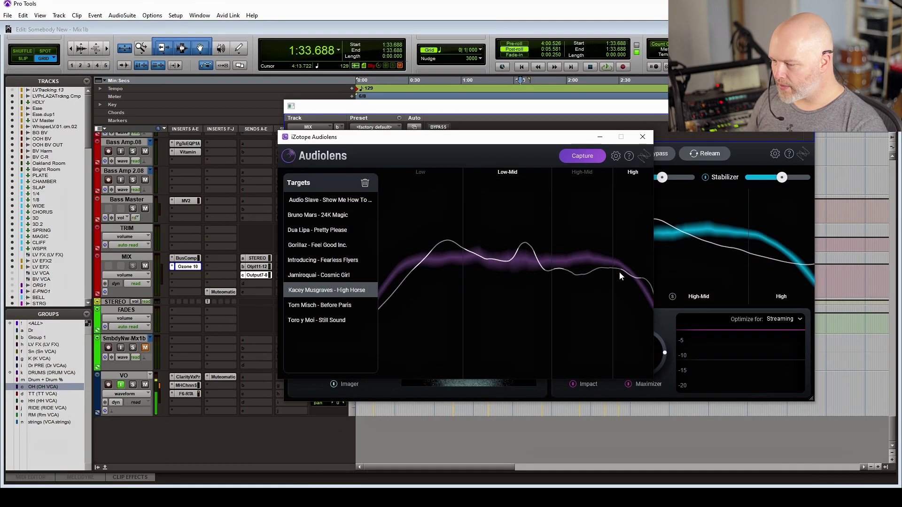
- Compare Fearless Flyers, Still Sound and other saved curves, ending on Bruno Mars - 24K Magic
{"action": "left_click", "coordinate": [315, 261]}
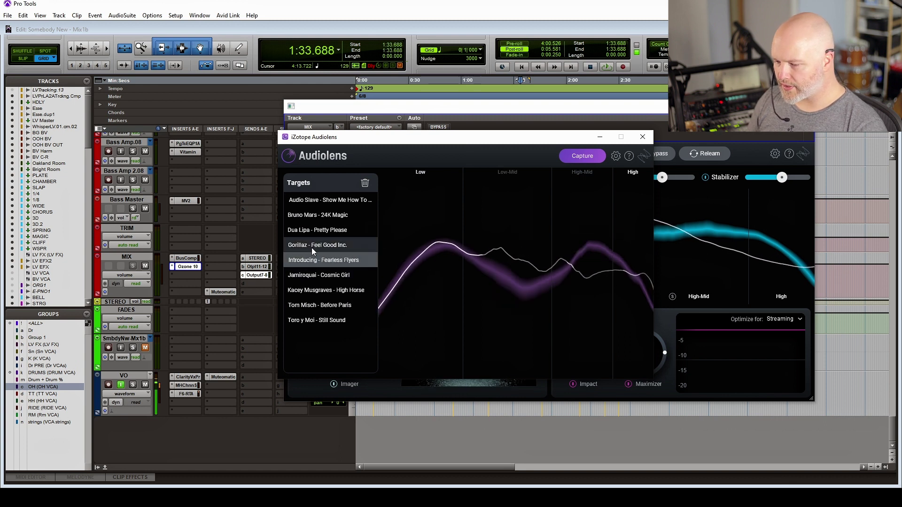
{"action": "left_click", "coordinate": [317, 323]}
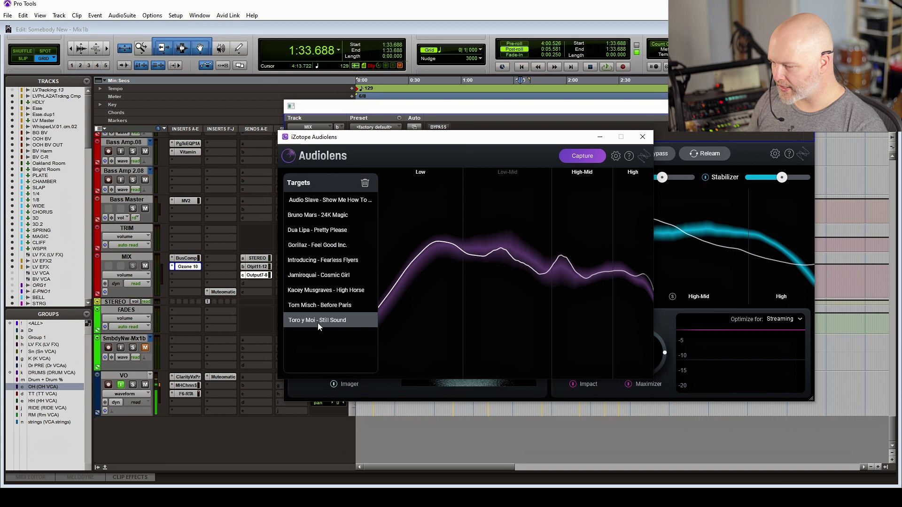
{"action": "left_click", "coordinate": [318, 289]}
{"action": "left_click", "coordinate": [317, 260]}
{"action": "left_click", "coordinate": [317, 244]}
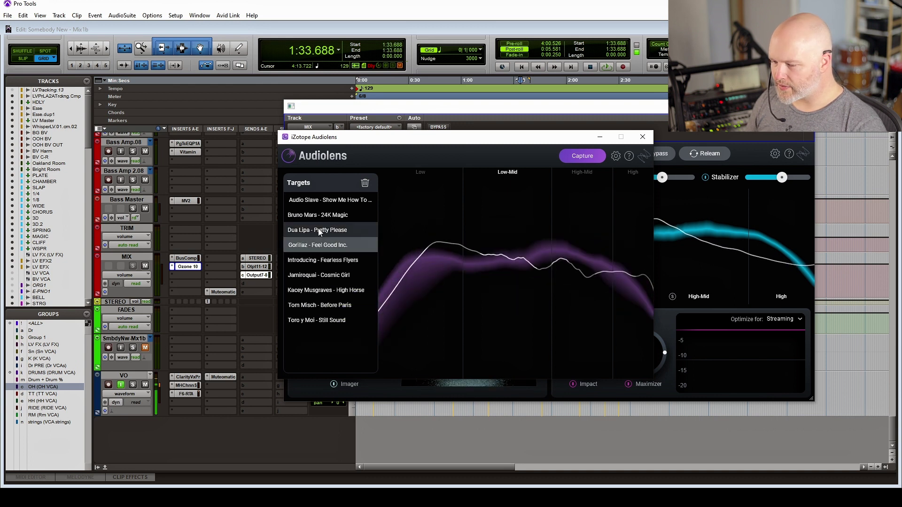
{"action": "left_click", "coordinate": [318, 229]}
{"action": "left_click", "coordinate": [331, 203]}
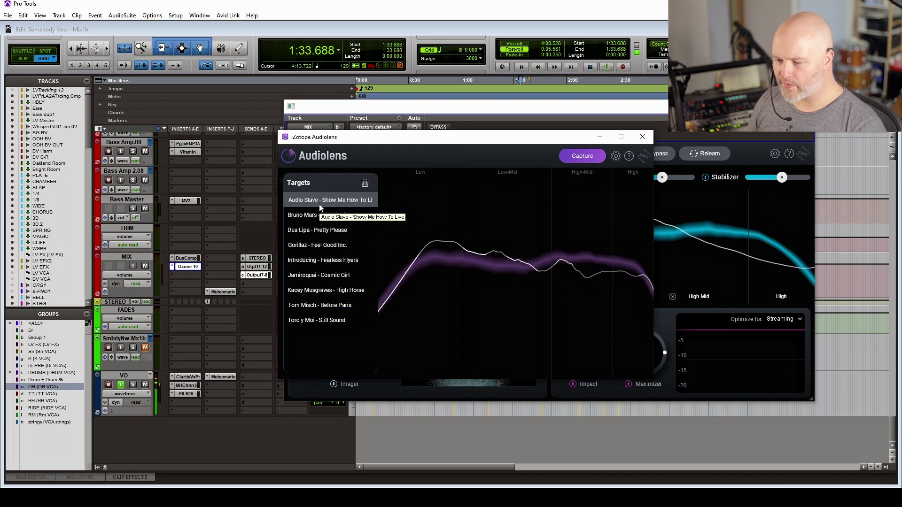
{"action": "left_click", "coordinate": [332, 214]}
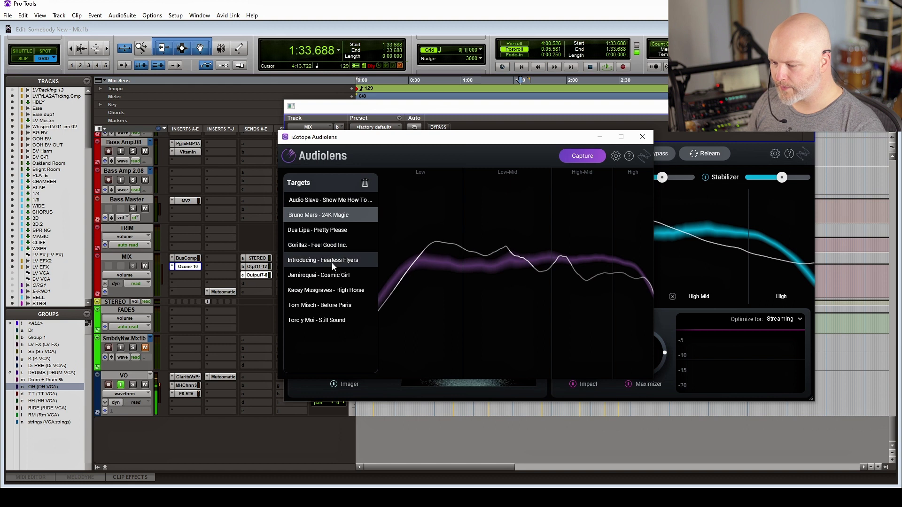